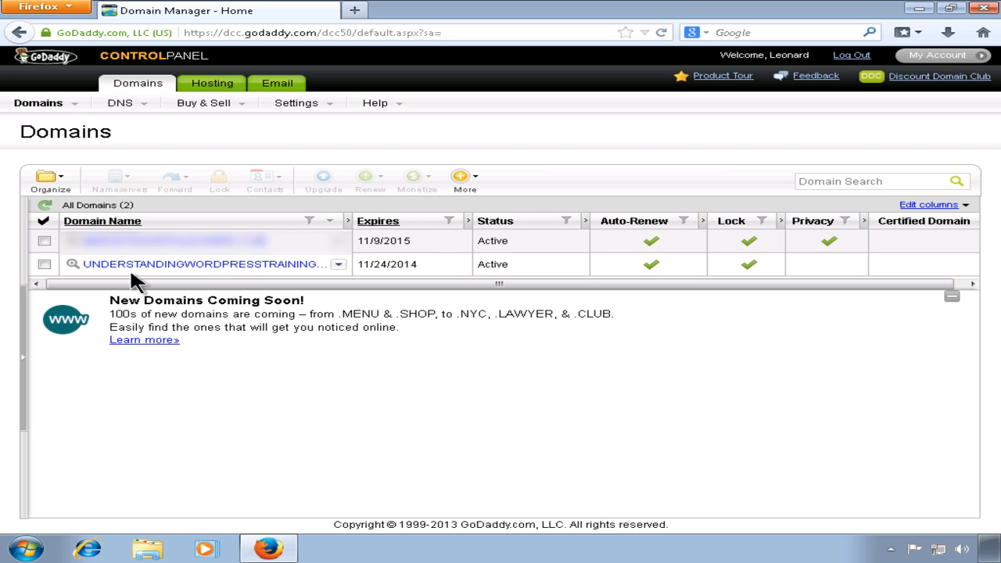
- Open the domain details of UNDERSTANDINGWORDPRESSTRAINING.COM and bring its Nameservers setting into view
{"action": "left_click", "coordinate": [44, 265]}
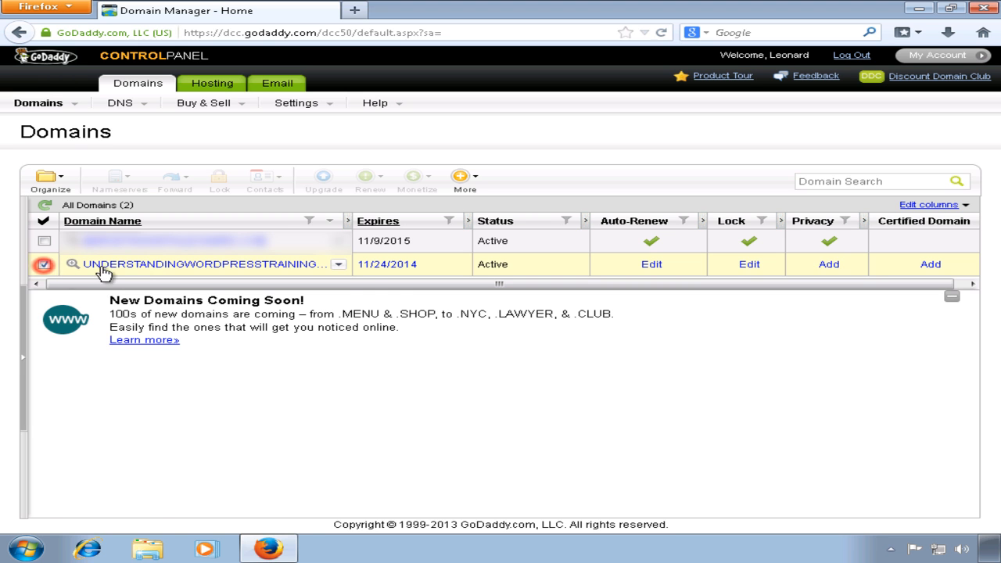
{"action": "left_click", "coordinate": [261, 266]}
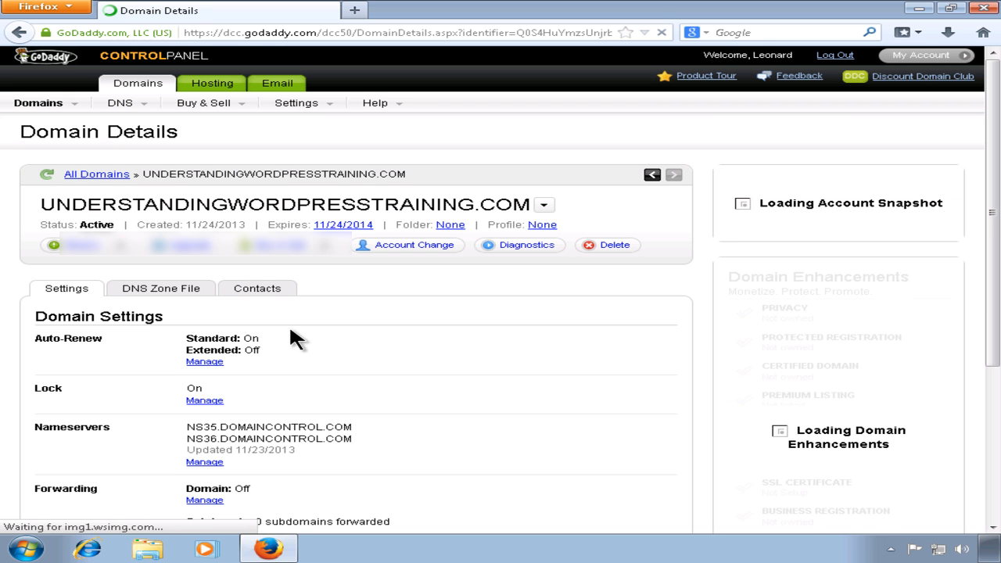
{"action": "scroll", "coordinate": [435, 362], "scroll_direction": "down", "scroll_amount": 3}
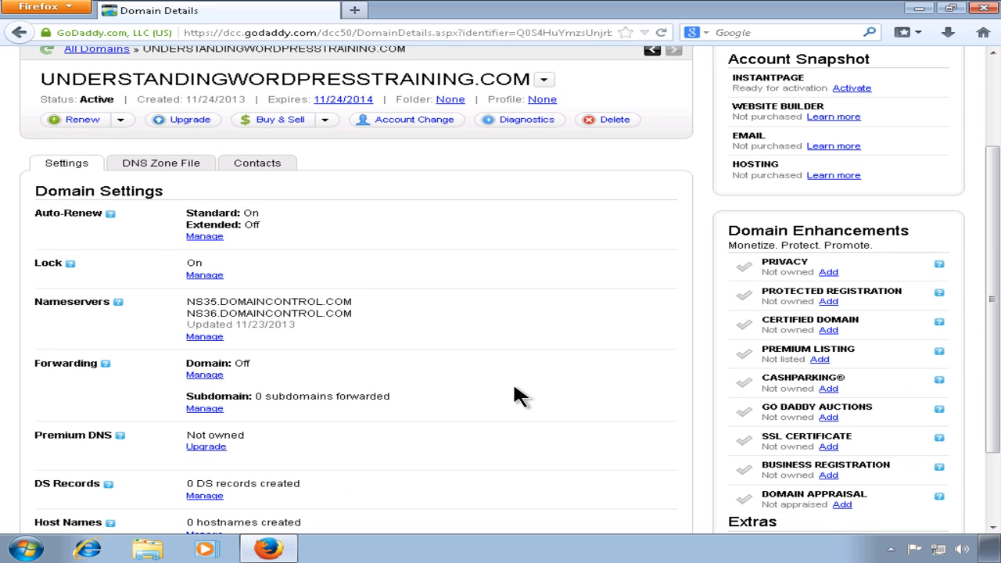
{"action": "scroll", "coordinate": [514, 391], "scroll_direction": "down", "scroll_amount": 3}
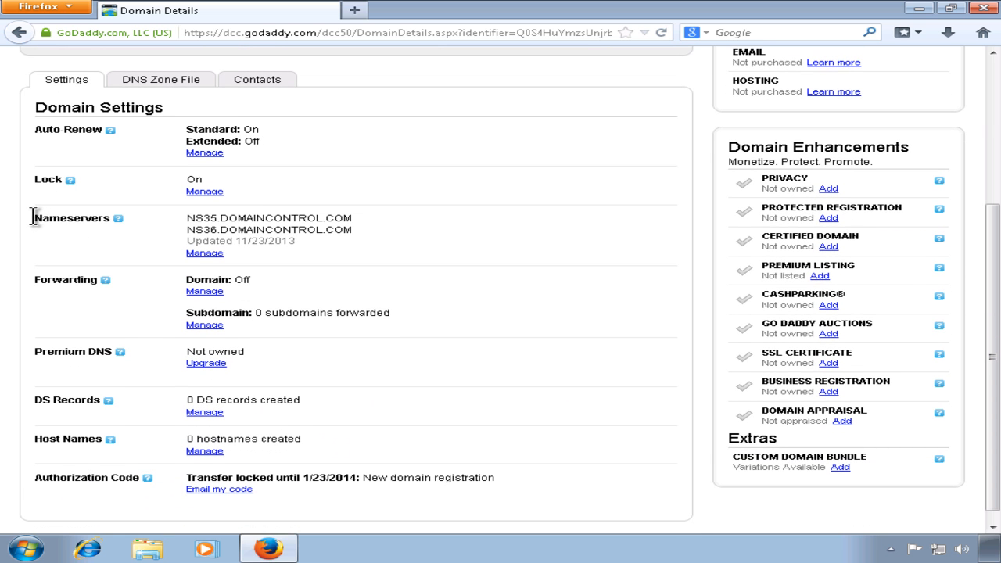
- Examine the domain's Nameservers entries and the godaddy.com part of the page address
{"action": "left_click", "coordinate": [37, 218]}
{"action": "left_click_drag", "start_coordinate": [37, 218], "coordinate": [148, 235]}
{"action": "left_click", "coordinate": [362, 230]}
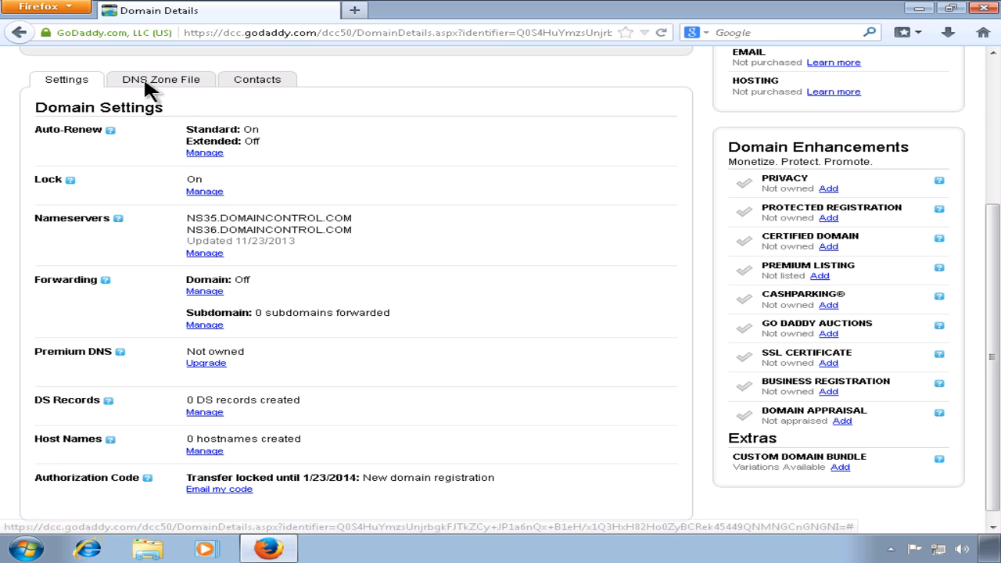
{"action": "left_click", "coordinate": [286, 31]}
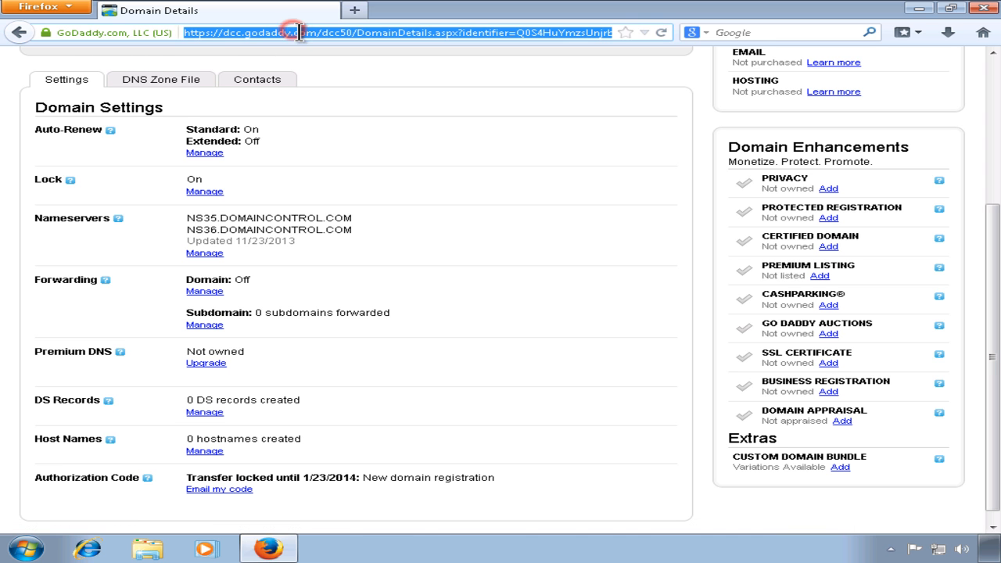
{"action": "left_click", "coordinate": [225, 33]}
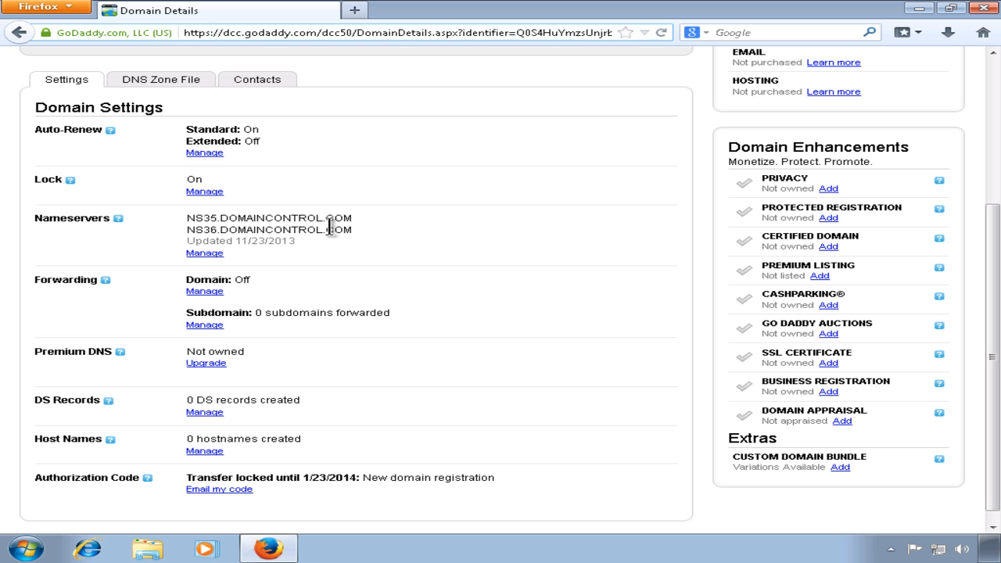
{"action": "left_click", "coordinate": [246, 33]}
{"action": "left_click_drag", "start_coordinate": [294, 32], "coordinate": [312, 33]}
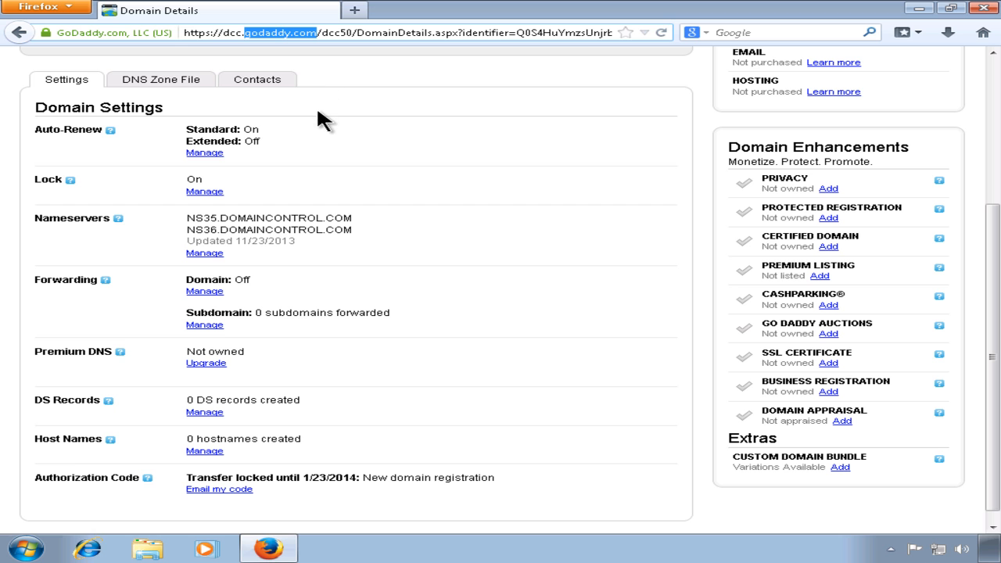
{"action": "left_click", "coordinate": [275, 32]}
{"action": "left_click_drag", "start_coordinate": [245, 33], "coordinate": [317, 32]}
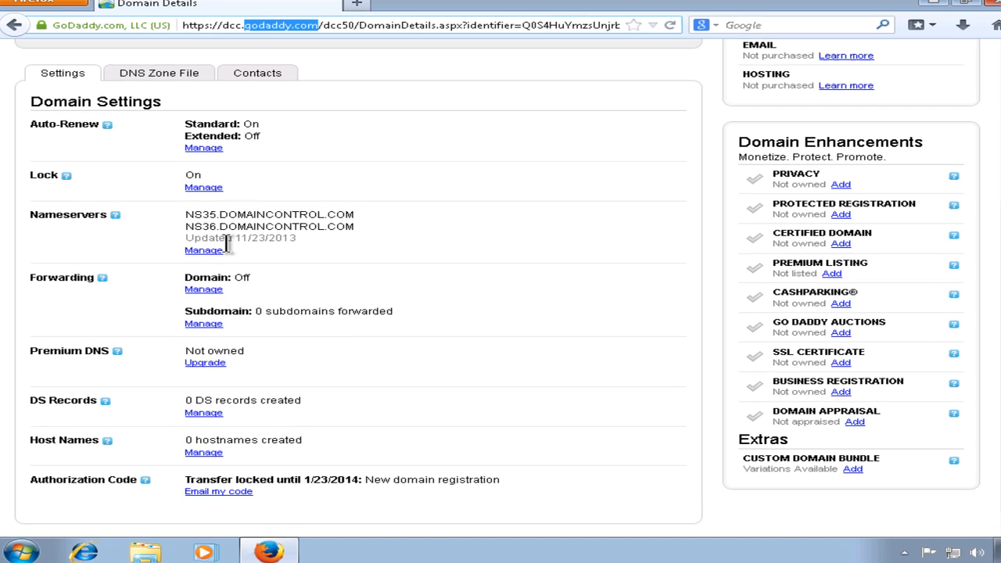
{"action": "left_click_drag", "start_coordinate": [161, 150], "coordinate": [397, 161]}
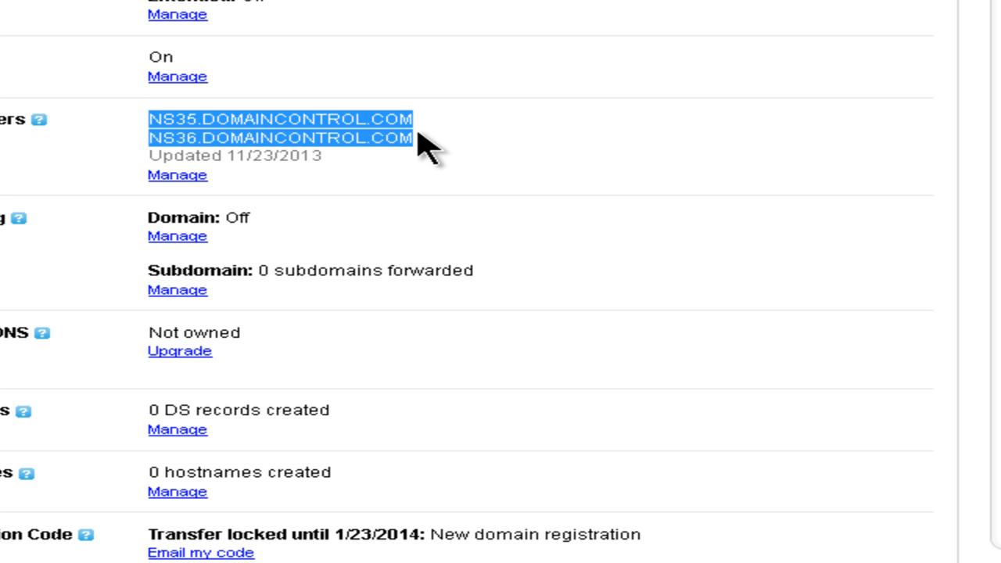
{"action": "left_click", "coordinate": [252, 130]}
{"action": "left_click_drag", "start_coordinate": [150, 118], "coordinate": [425, 146]}
- Open the domain's nameserver management, choose the Custom setup type and start entering custom nameservers
{"action": "left_click", "coordinate": [177, 177]}
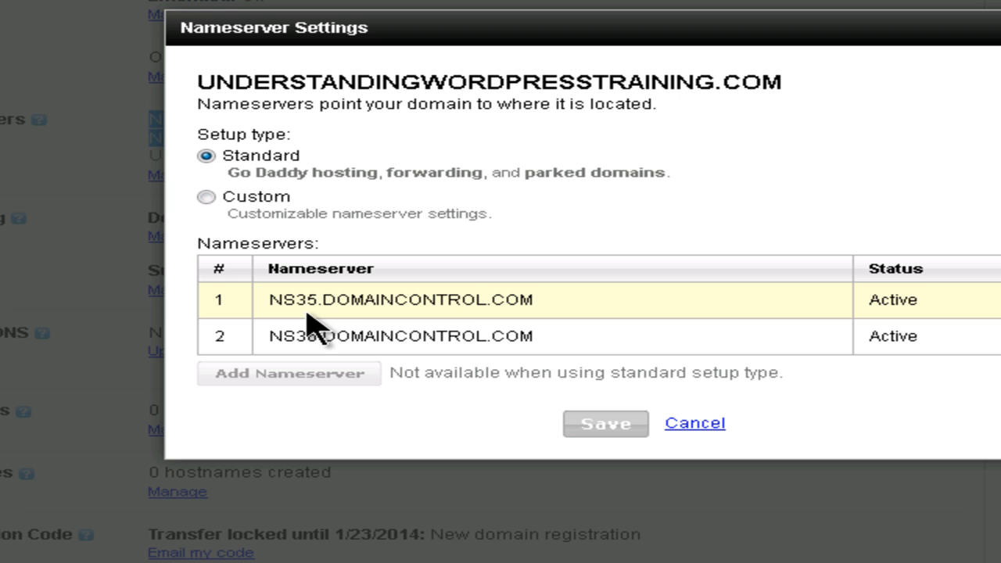
{"action": "left_click", "coordinate": [465, 296]}
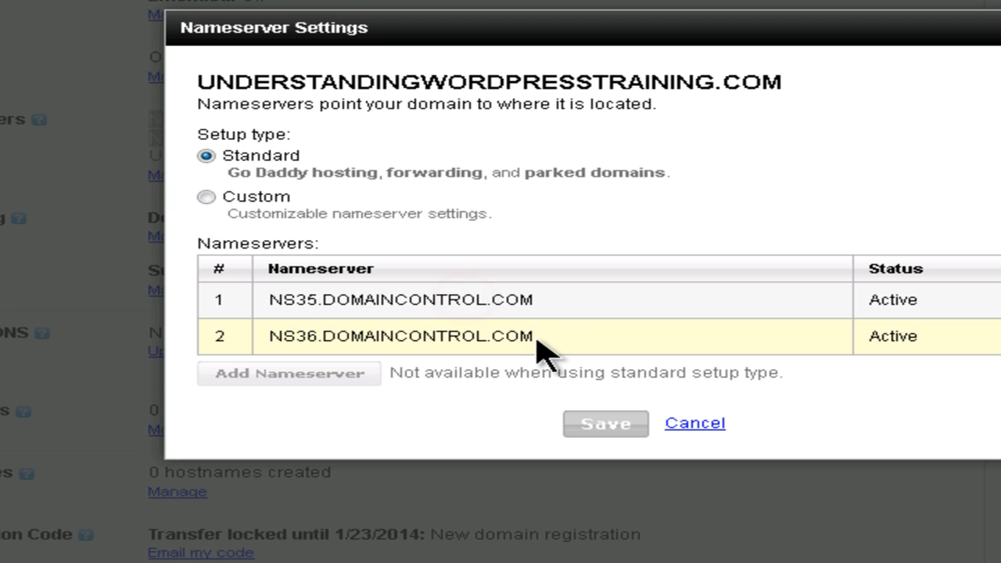
{"action": "left_click", "coordinate": [207, 197]}
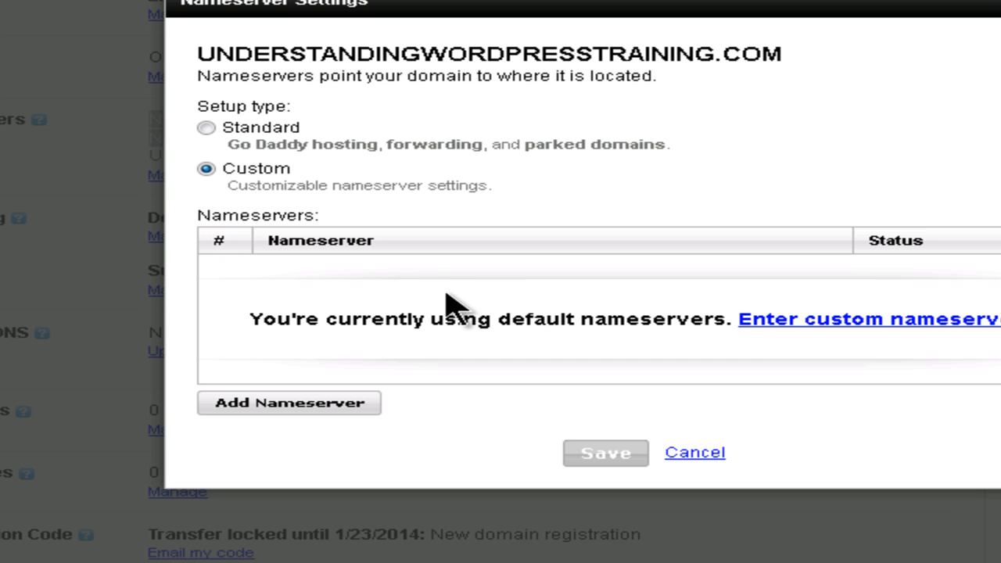
{"action": "left_click", "coordinate": [775, 321]}
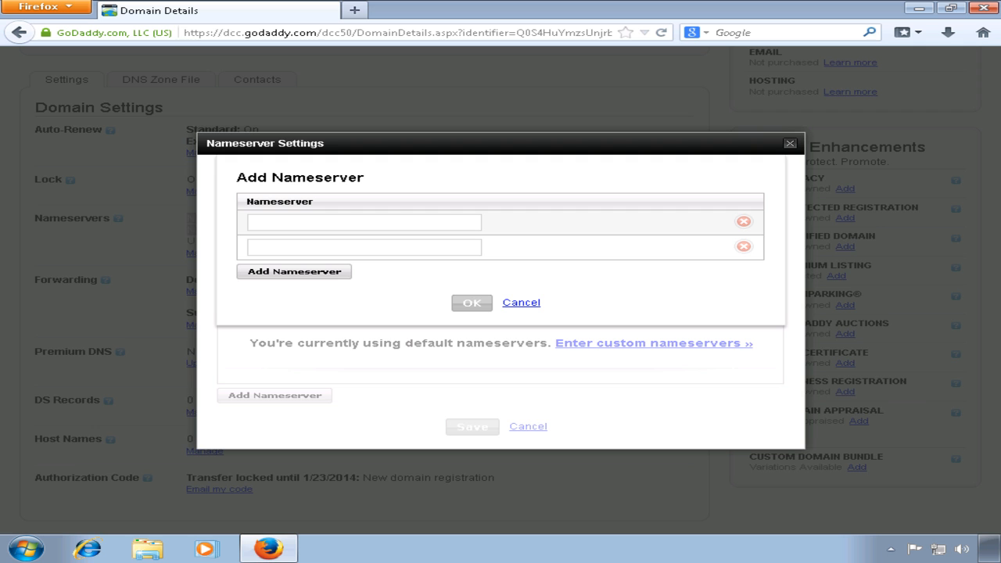
- Enter NS2205.HOSTGATOR.COM as the first nameserver and NS2206.HOSTGATOR.COM as the second
{"action": "left_click", "coordinate": [385, 222]}
{"action": "type", "text": "NS2205.HOSTGATOR.COM"}
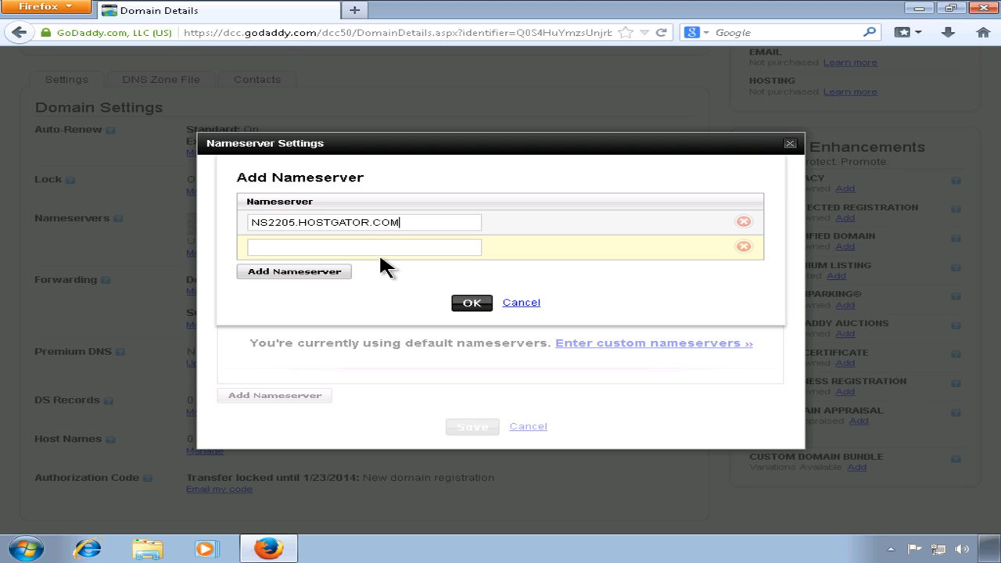
{"action": "left_click", "coordinate": [379, 247]}
{"action": "type", "text": "NS2205.HOSTGATOR.COM"}
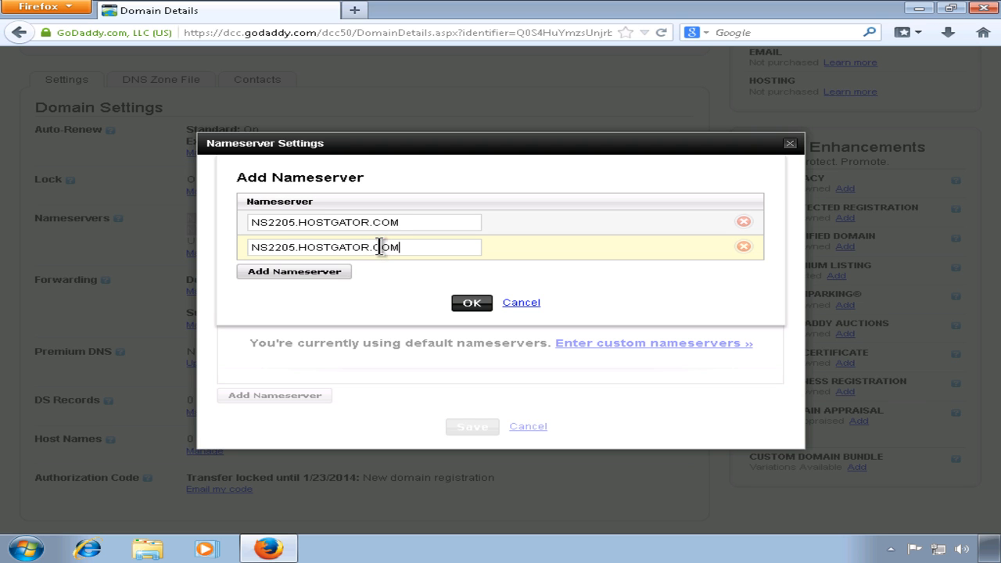
{"action": "left_click", "coordinate": [289, 248]}
{"action": "key", "text": "Delete"}
{"action": "type", "text": "6"}
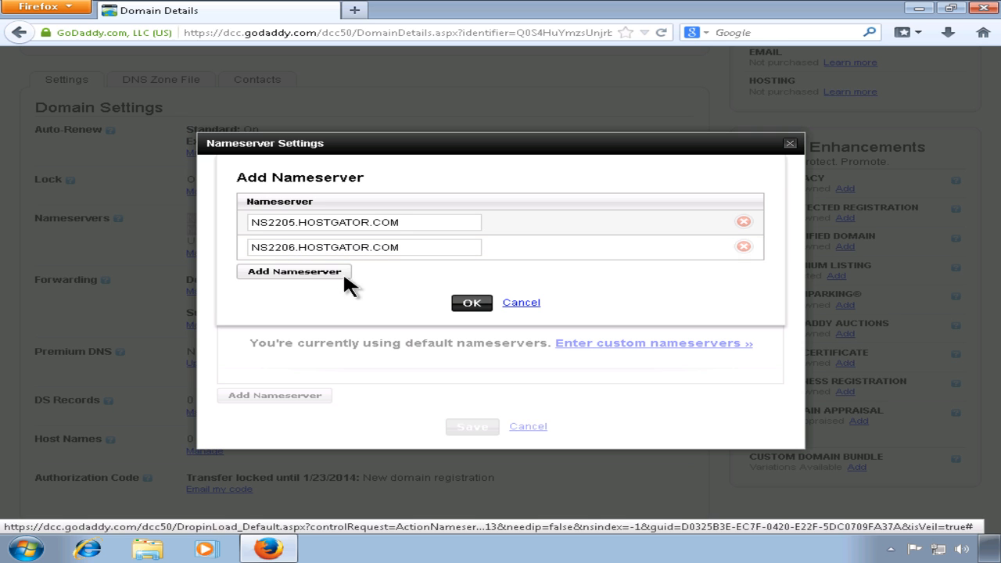
- Review both custom nameserver entries, comparing their host prefixes and full addresses
{"action": "left_click_drag", "start_coordinate": [410, 247], "coordinate": [236, 248]}
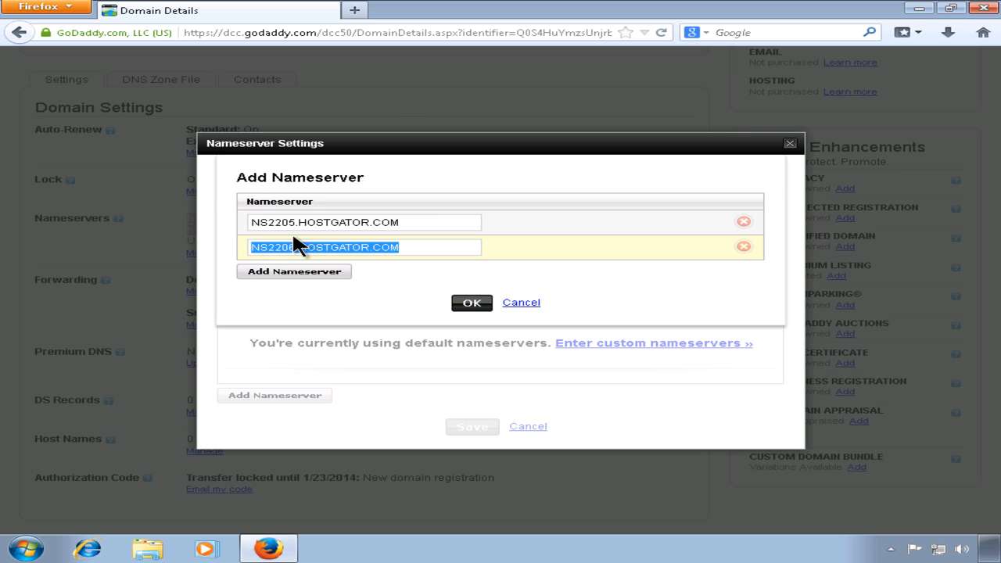
{"action": "left_click_drag", "start_coordinate": [414, 222], "coordinate": [195, 205]}
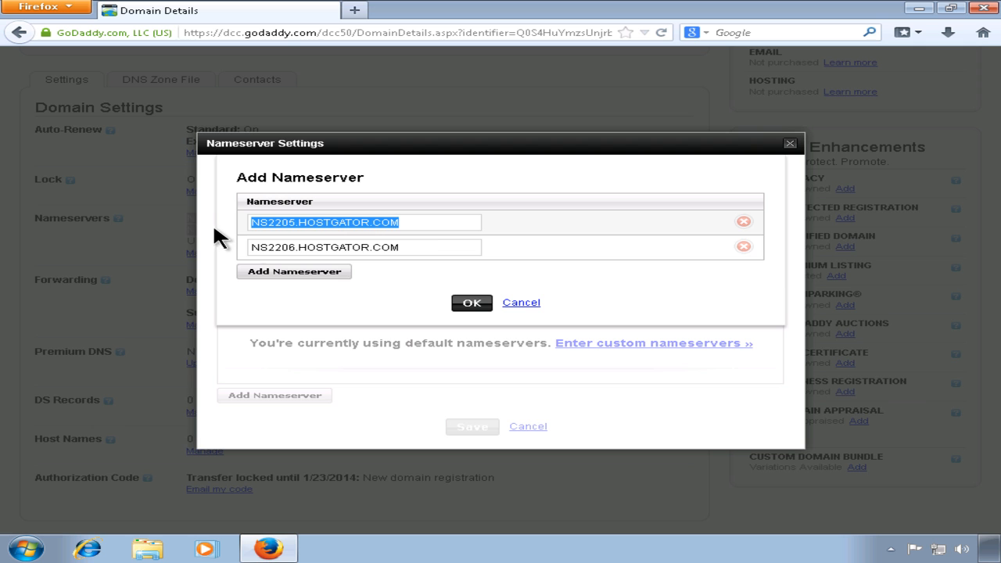
{"action": "left_click", "coordinate": [421, 249]}
{"action": "left_click_drag", "start_coordinate": [420, 248], "coordinate": [247, 238]}
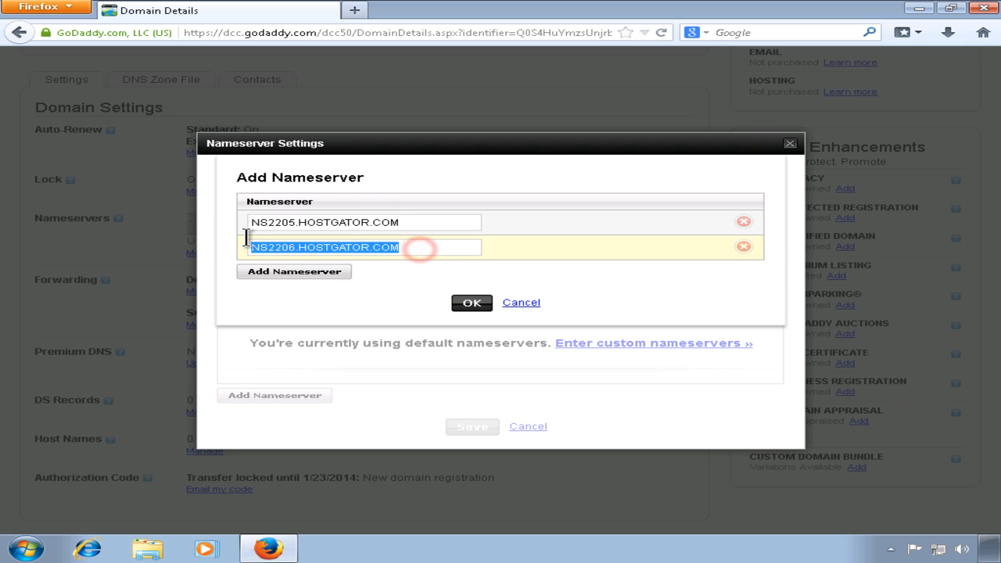
{"action": "triple_click", "coordinate": [296, 223]}
{"action": "left_click", "coordinate": [295, 223]}
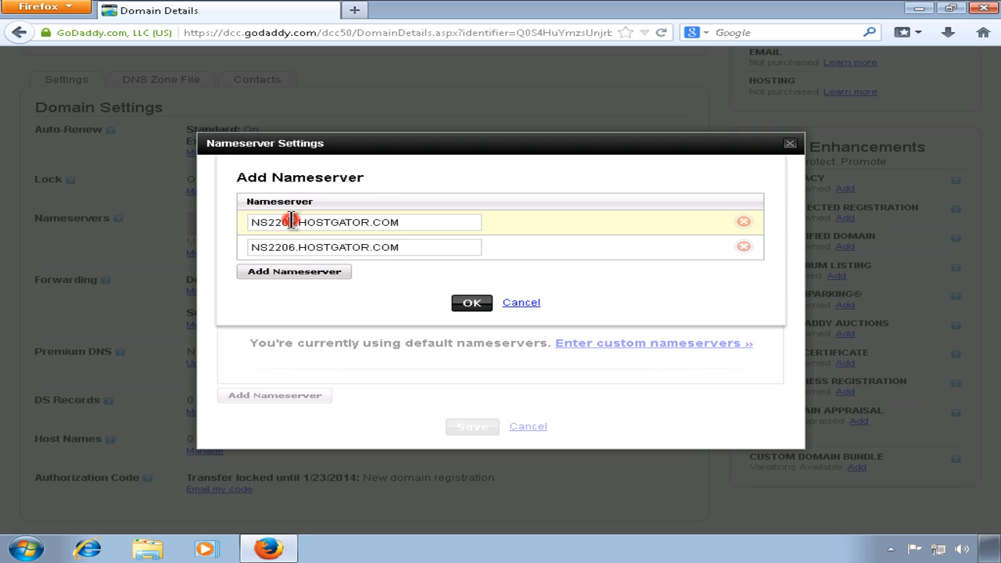
{"action": "double_click", "coordinate": [296, 222]}
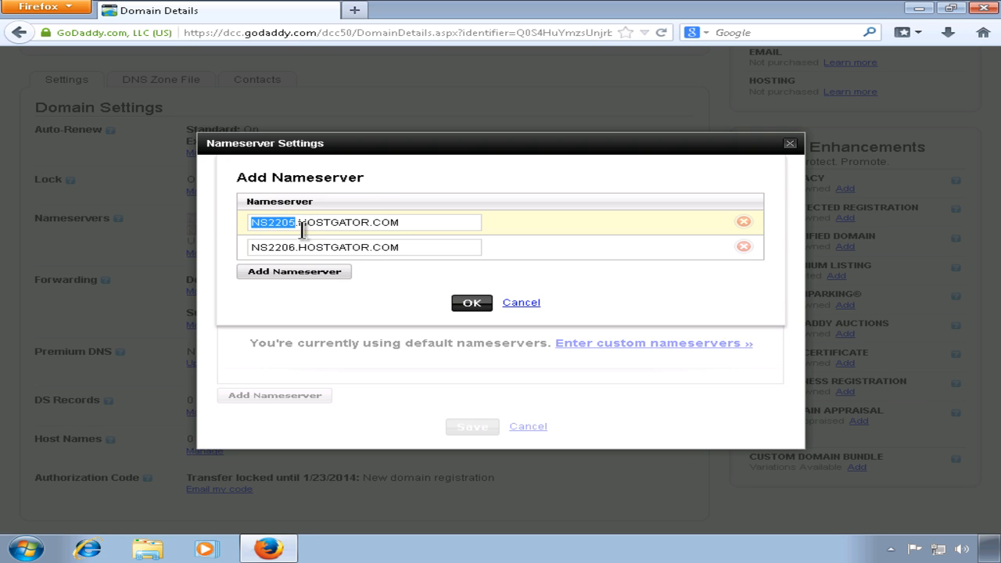
{"action": "left_click", "coordinate": [410, 223]}
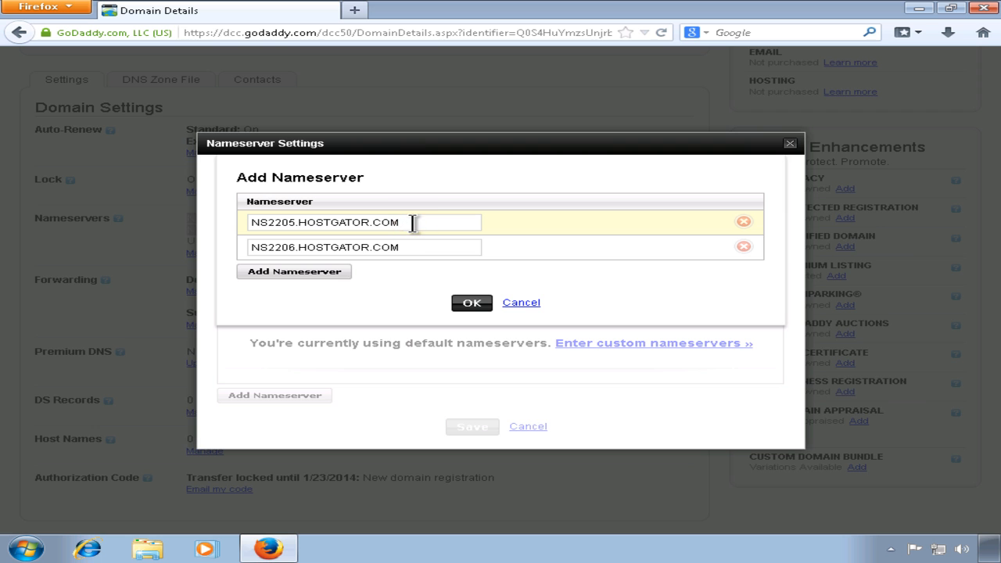
{"action": "triple_click", "coordinate": [410, 222]}
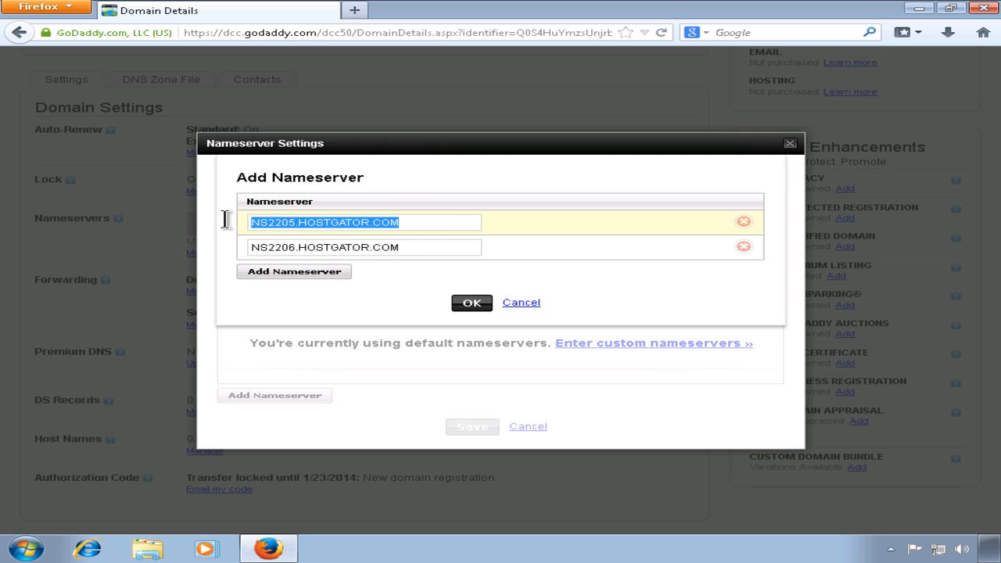
{"action": "left_click", "coordinate": [411, 248]}
{"action": "triple_click", "coordinate": [411, 248]}
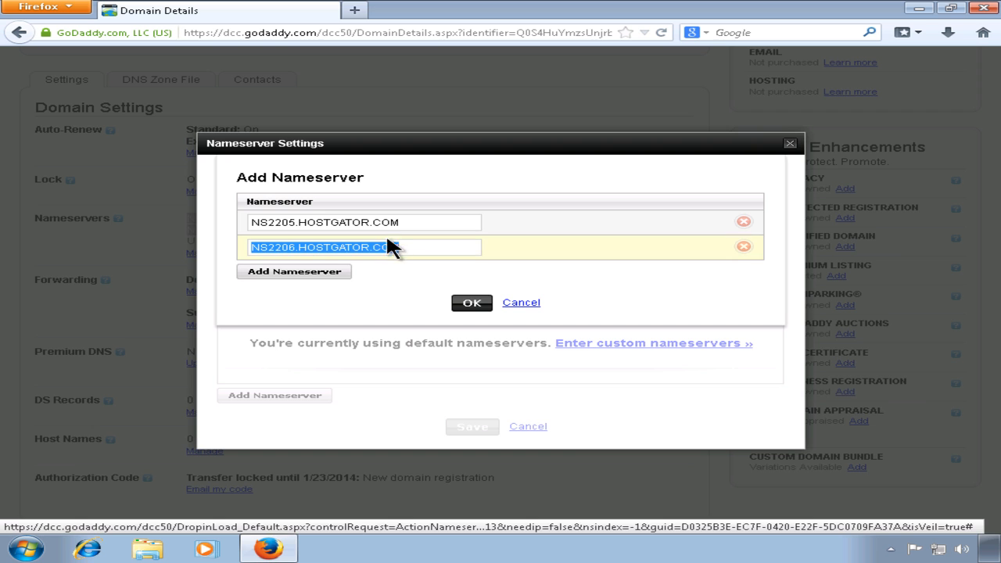
{"action": "left_click", "coordinate": [422, 223]}
{"action": "left_click_drag", "start_coordinate": [407, 222], "coordinate": [258, 222]}
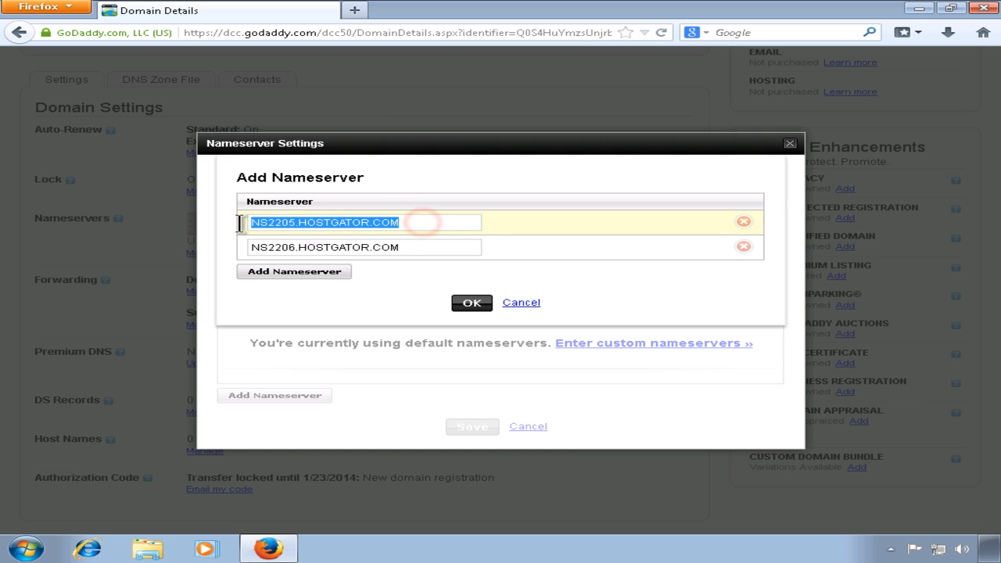
{"action": "left_click", "coordinate": [416, 247]}
{"action": "left_click_drag", "start_coordinate": [367, 248], "coordinate": [222, 247]}
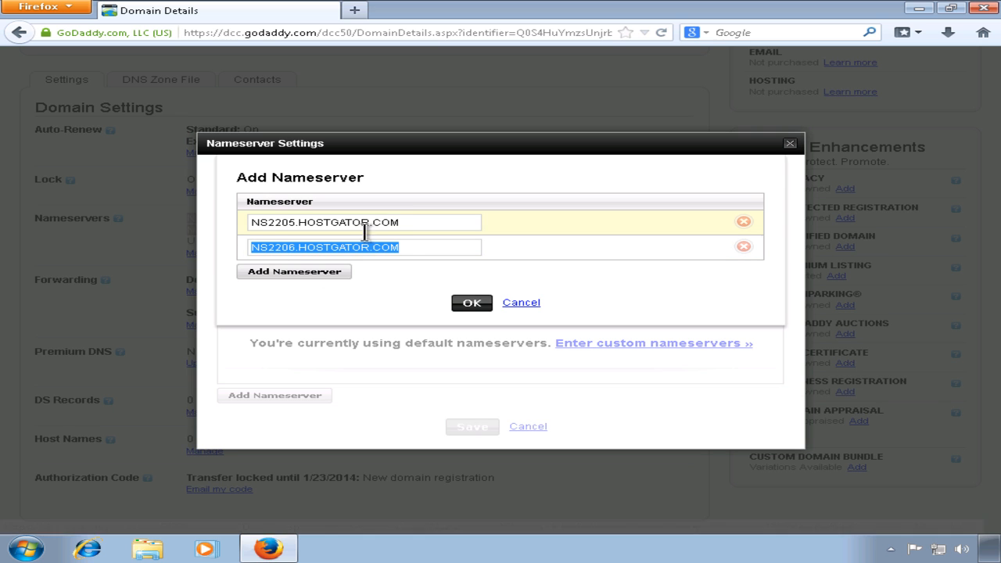
{"action": "left_click_drag", "start_coordinate": [411, 222], "coordinate": [235, 222]}
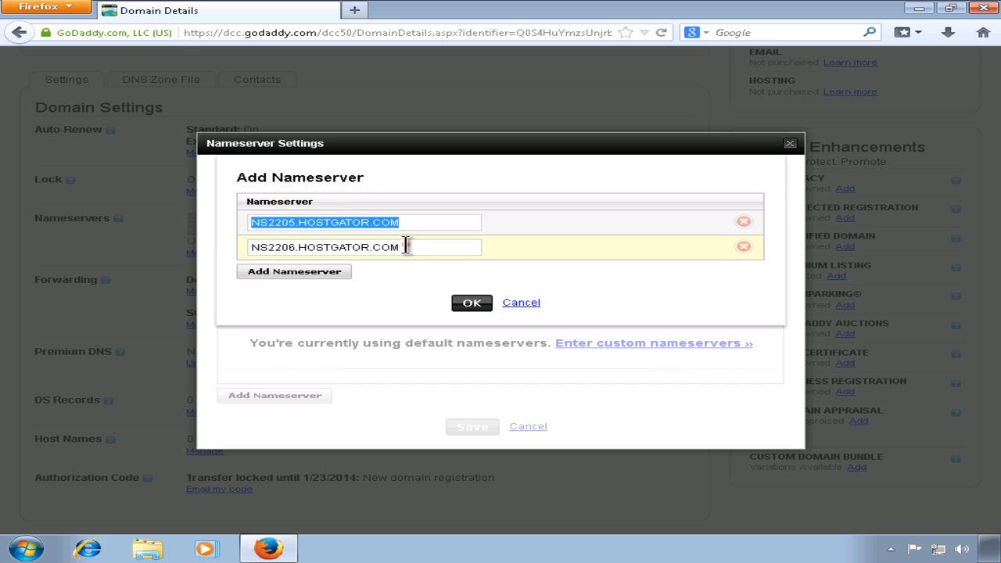
{"action": "left_click_drag", "start_coordinate": [409, 247], "coordinate": [218, 238]}
- Accept the two HostGator nameservers and save the domain's custom nameserver settings
{"action": "left_click", "coordinate": [470, 304]}
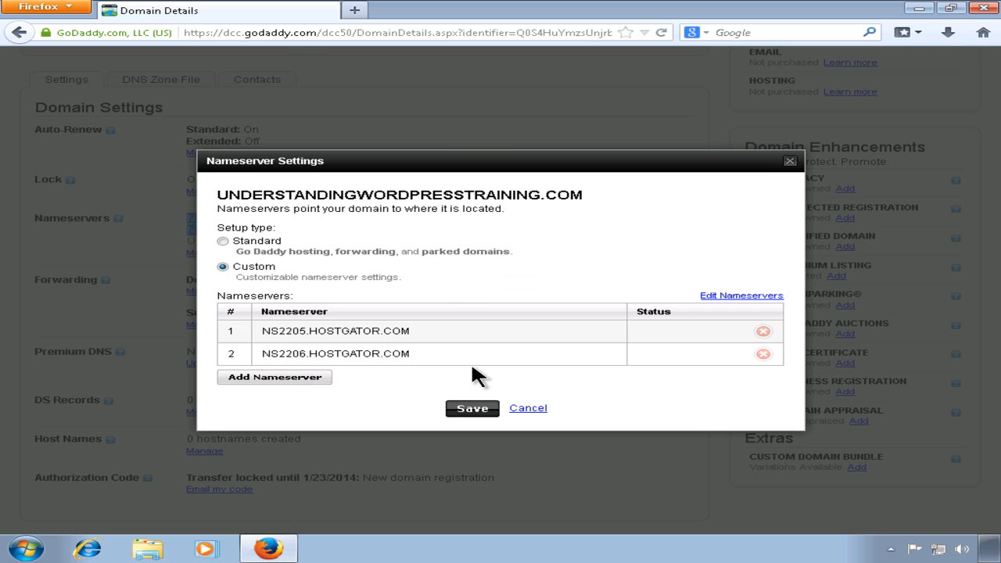
{"action": "left_click", "coordinate": [473, 407]}
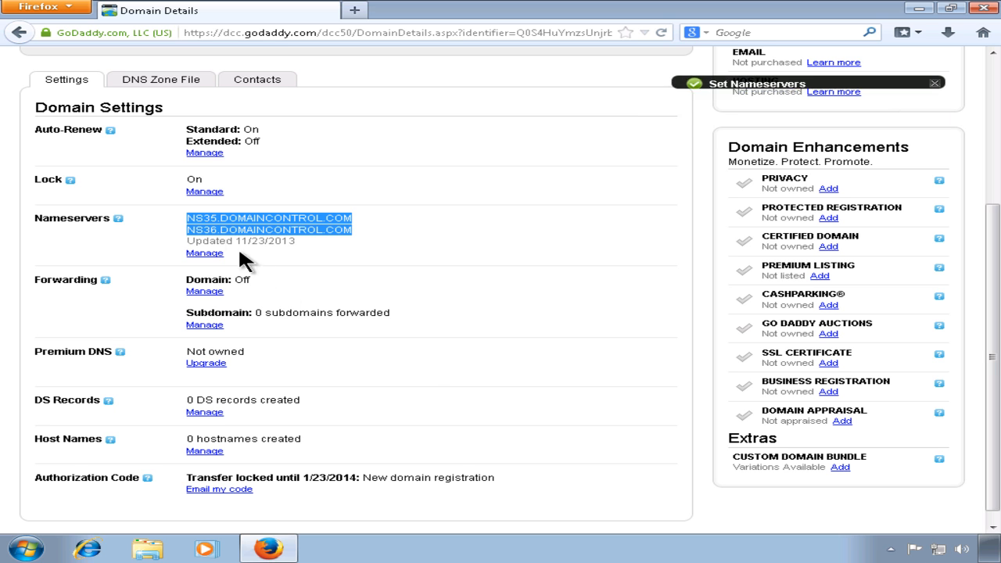
- Reload the domain details page and check the Nameservers entries for the domain
{"action": "left_click", "coordinate": [215, 224]}
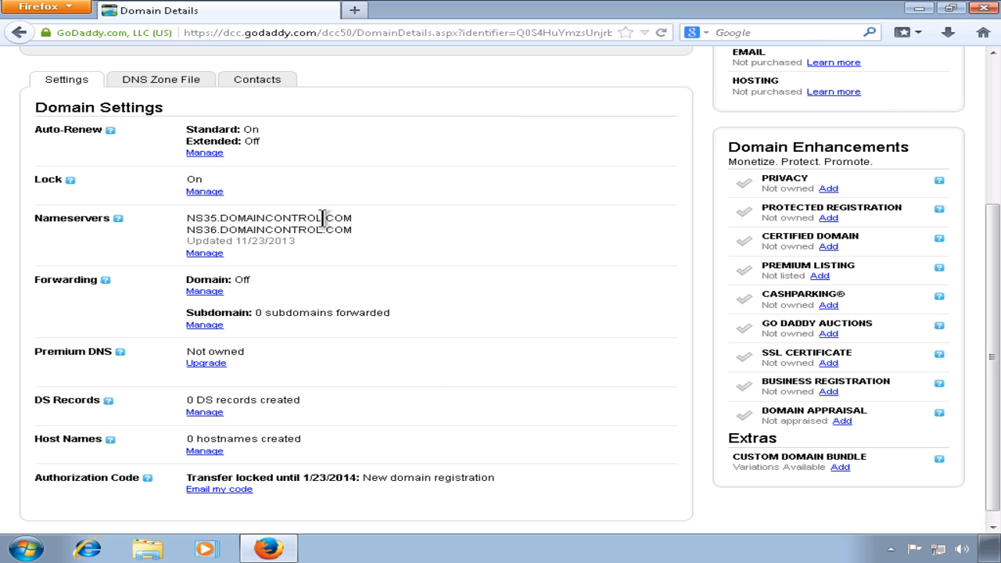
{"action": "double_click", "coordinate": [354, 219]}
{"action": "left_click_drag", "start_coordinate": [247, 221], "coordinate": [290, 230]}
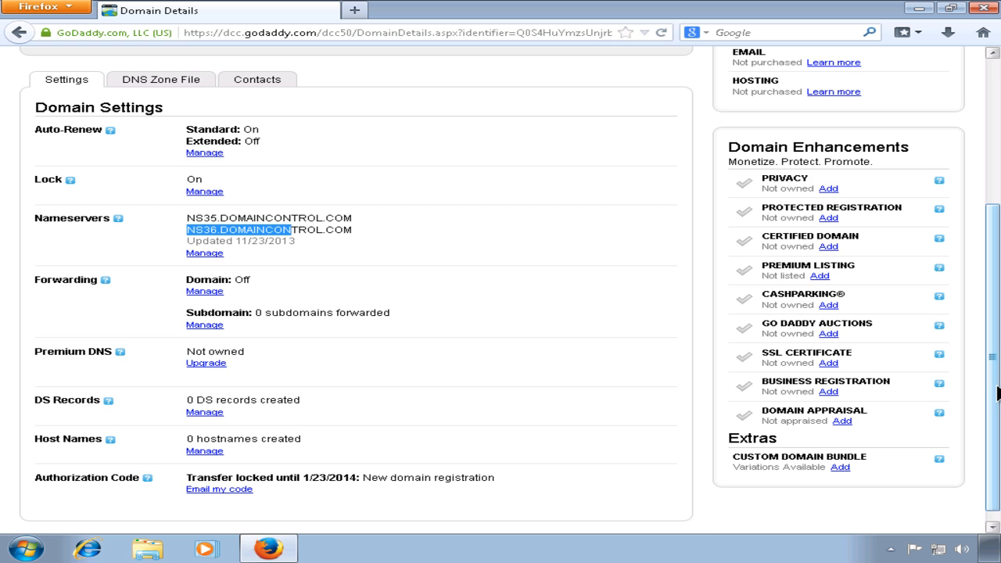
{"action": "left_click_drag", "start_coordinate": [995, 387], "coordinate": [994, 311]}
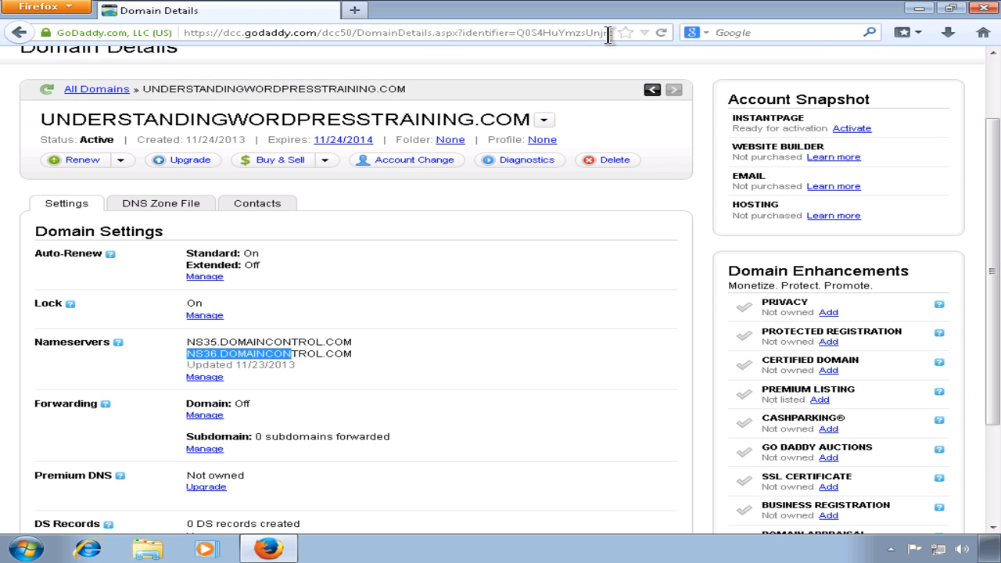
{"action": "left_click", "coordinate": [662, 32]}
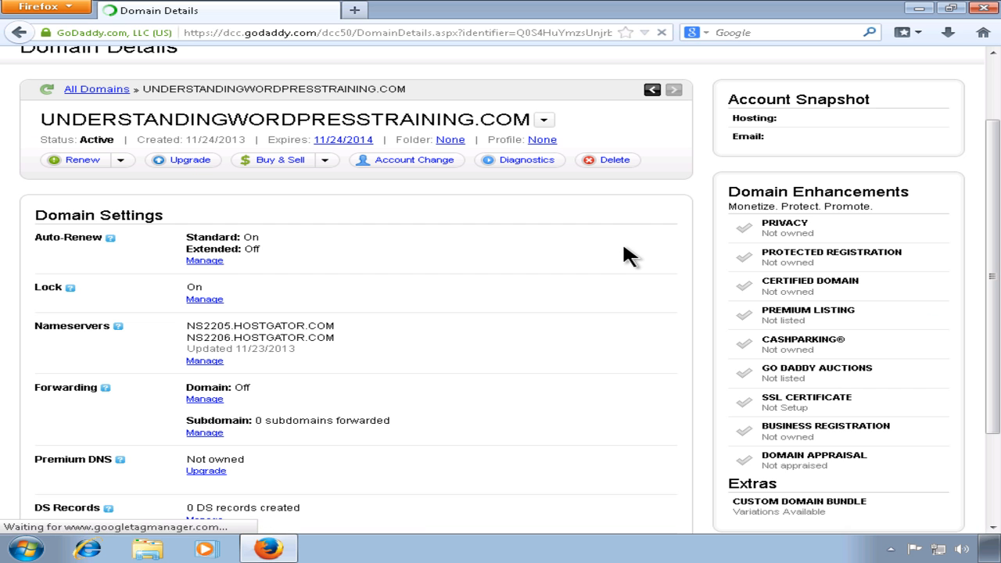
{"action": "left_click_drag", "start_coordinate": [337, 343], "coordinate": [179, 343]}
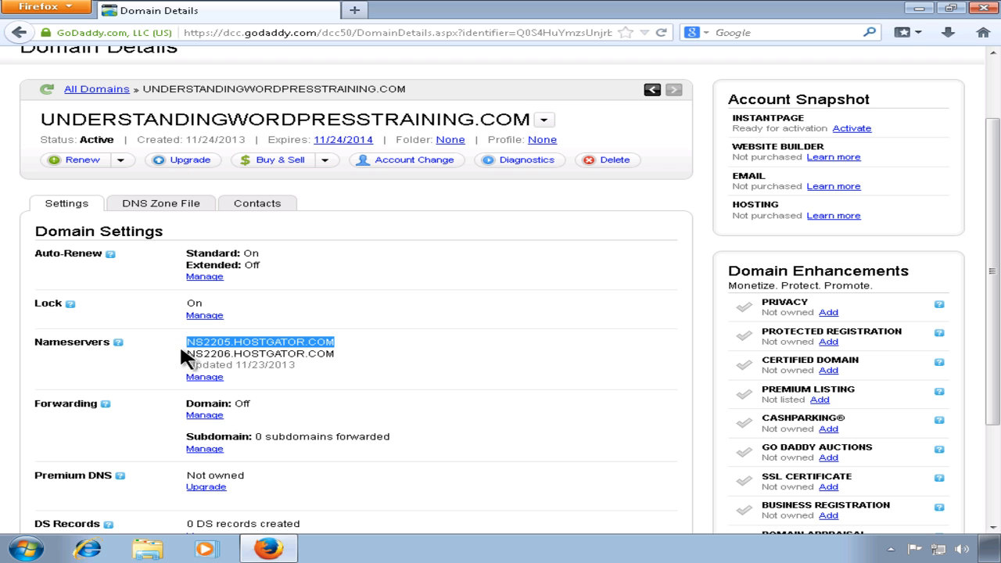
{"action": "left_click", "coordinate": [335, 352]}
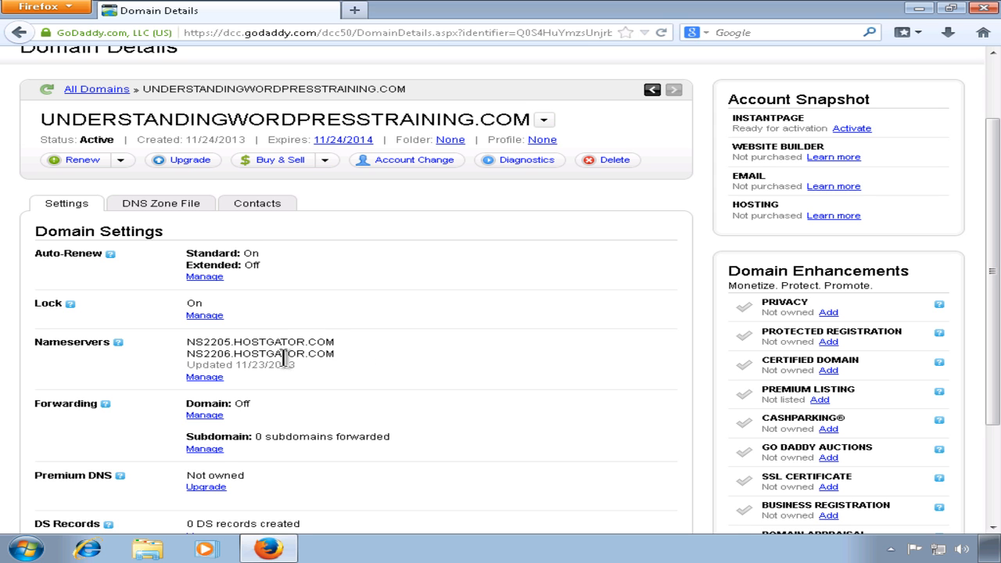
{"action": "left_click_drag", "start_coordinate": [235, 342], "coordinate": [322, 342]}
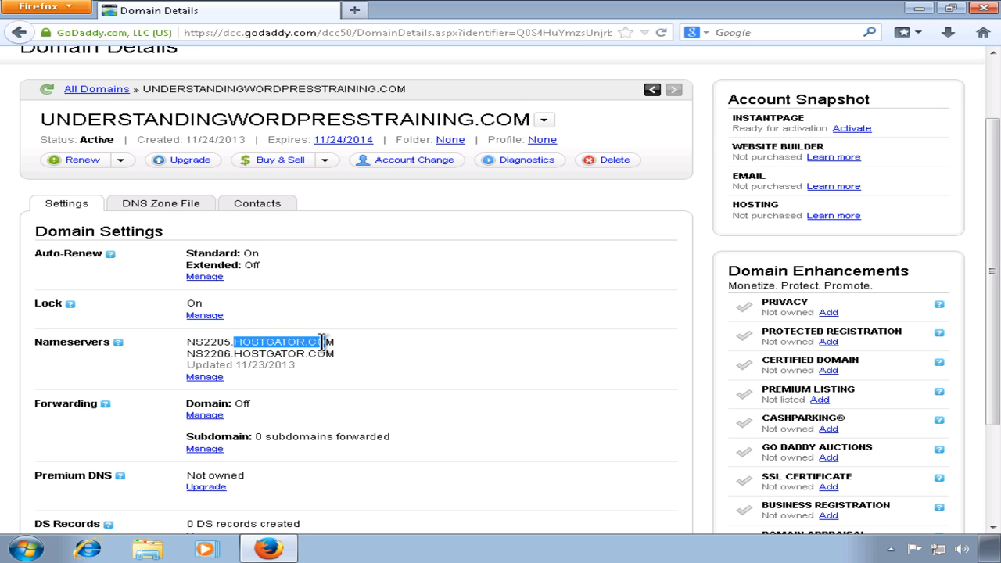
{"action": "left_click", "coordinate": [285, 348]}
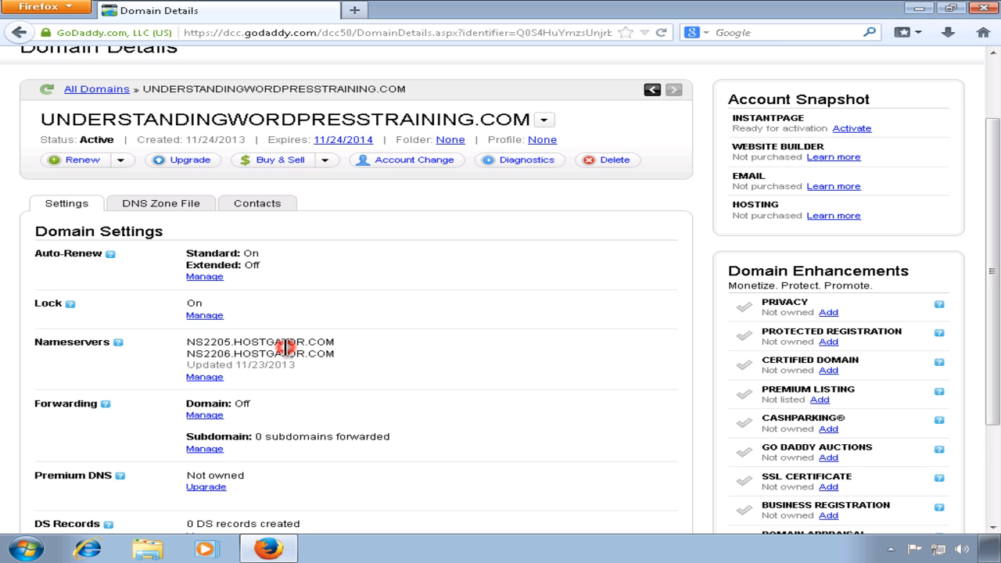